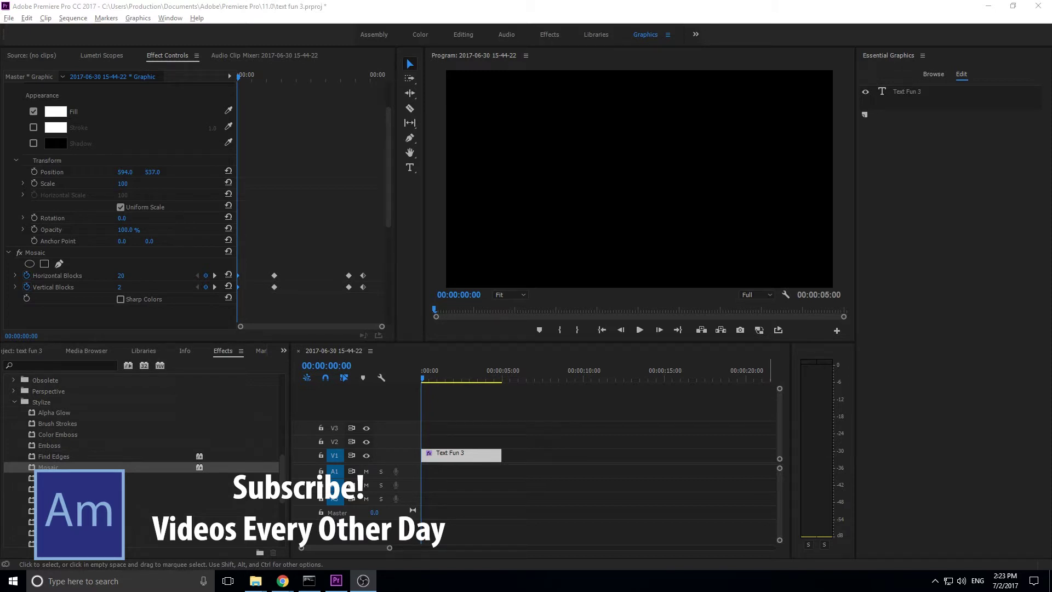
Play back the title animation in the enlarged Program Monitor.
{"action": "left_click", "coordinate": [744, 211]}
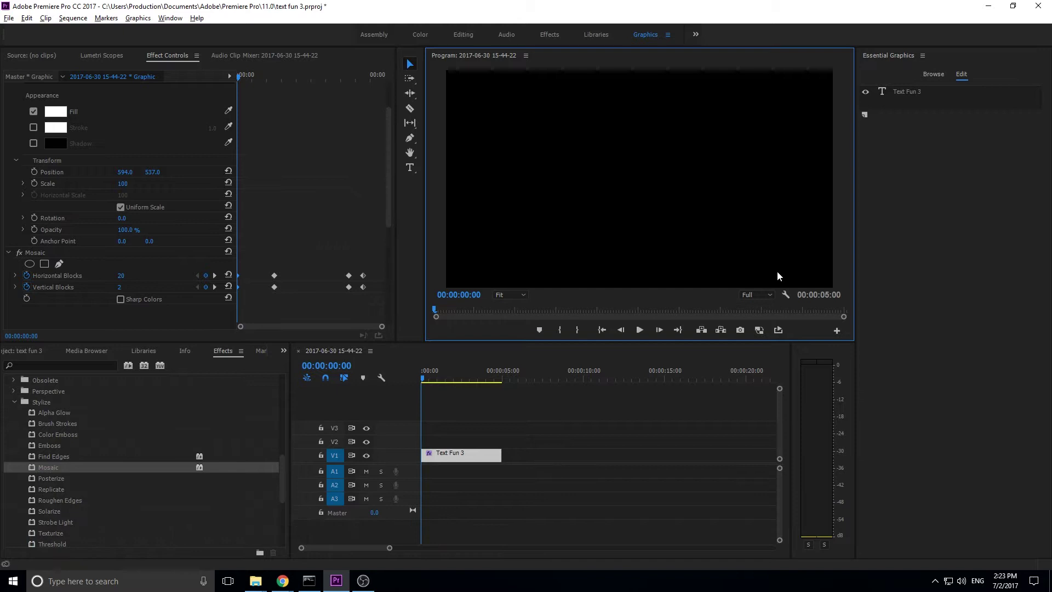
{"action": "key", "text": "grave"}
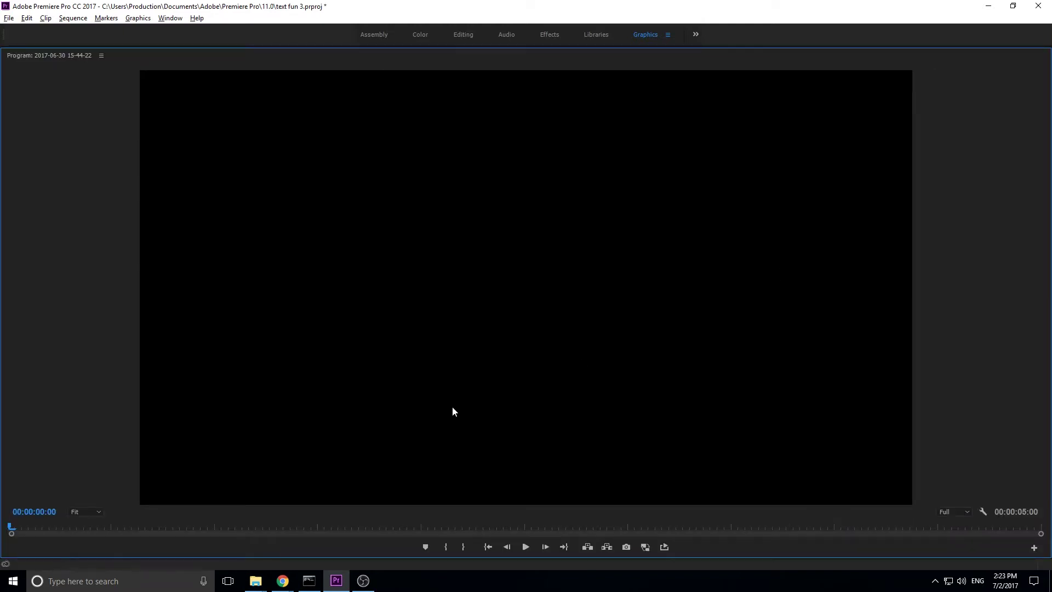
{"action": "key", "text": "space"}
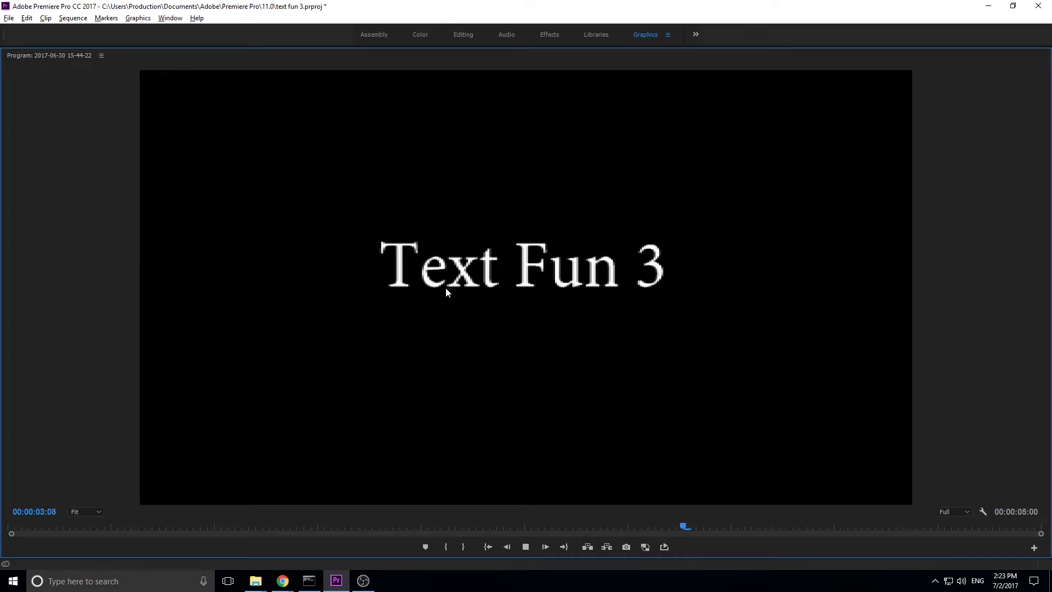
{"action": "key", "text": "space"}
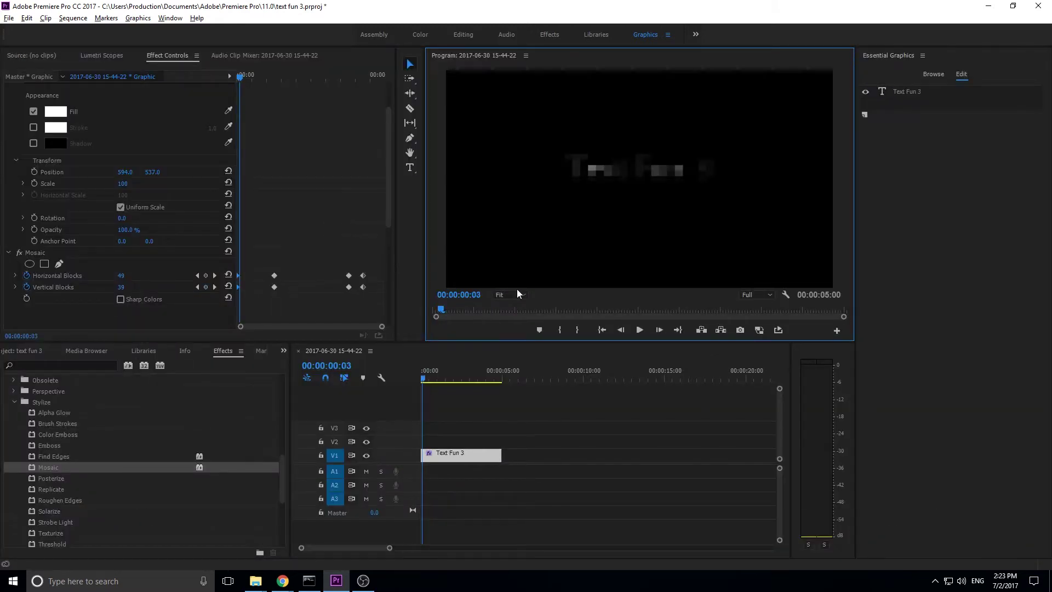
Delete the title's keyframed Mosaic and drag Stylize > Mosaic back onto Text Fun 3.
{"action": "left_click", "coordinate": [424, 370]}
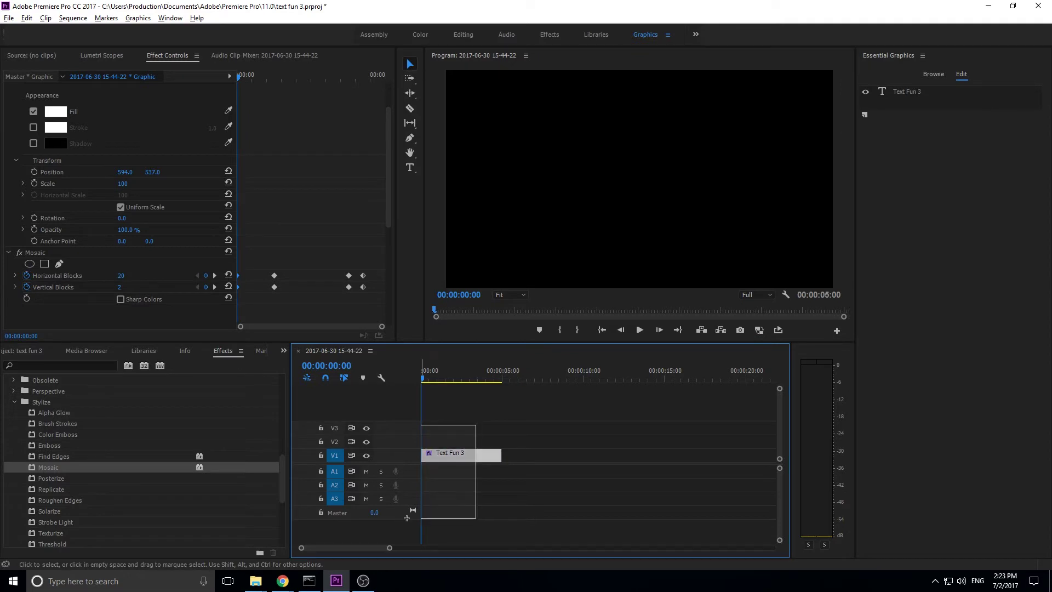
{"action": "left_click", "coordinate": [35, 253]}
{"action": "key", "text": "Delete"}
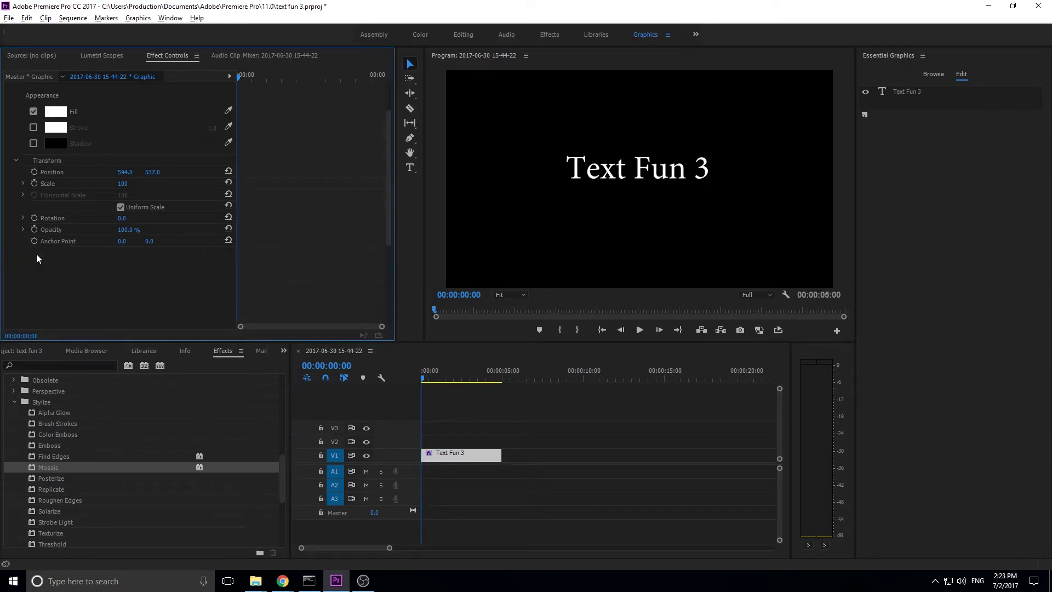
{"action": "scroll", "coordinate": [42, 418], "scroll_direction": "up", "scroll_amount": 2}
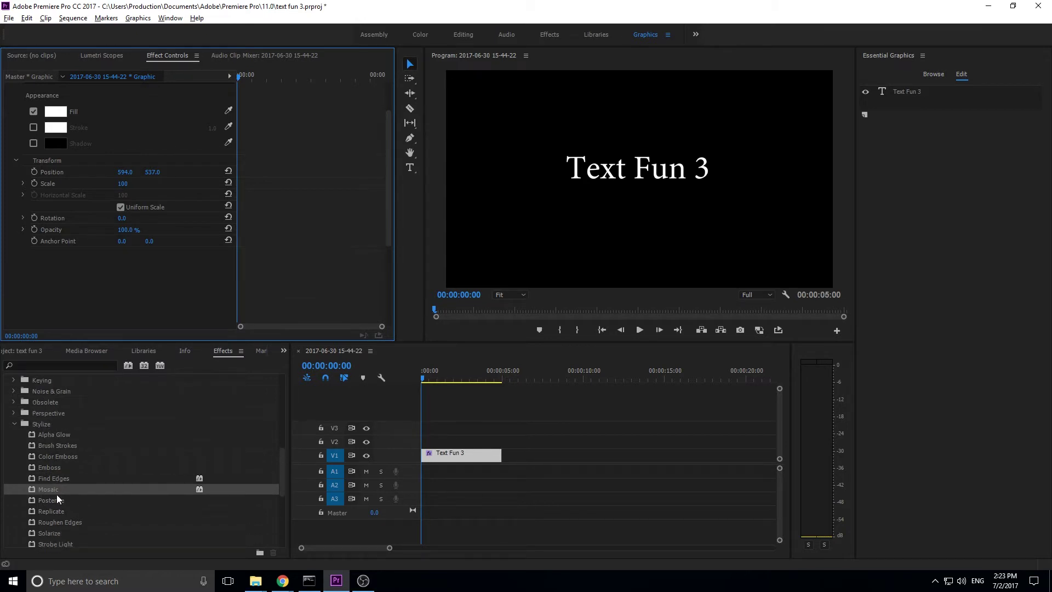
{"action": "left_click_drag", "start_coordinate": [37, 491], "coordinate": [444, 454]}
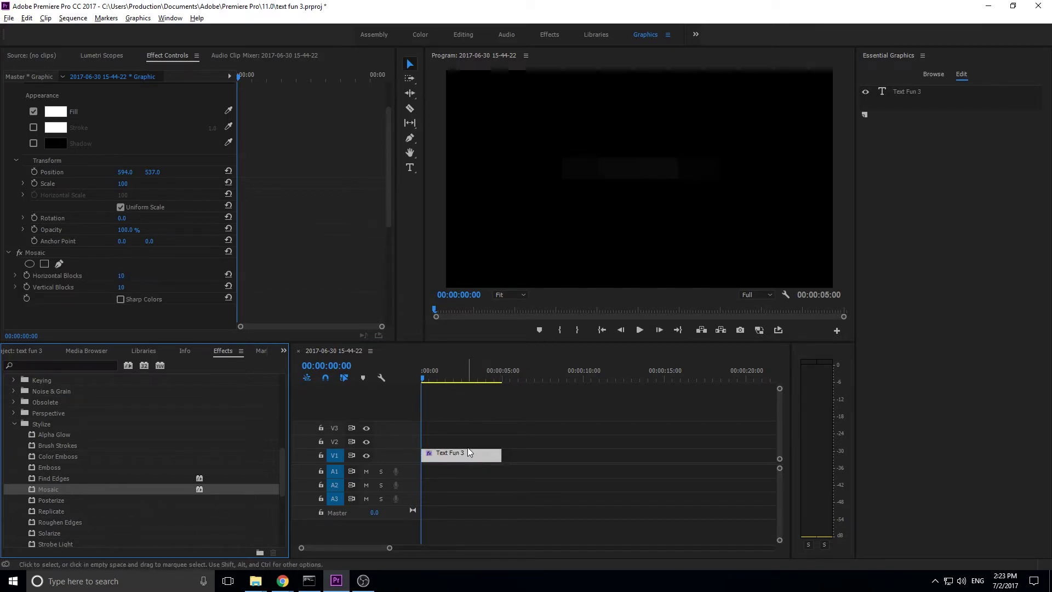
{"action": "left_click", "coordinate": [462, 453]}
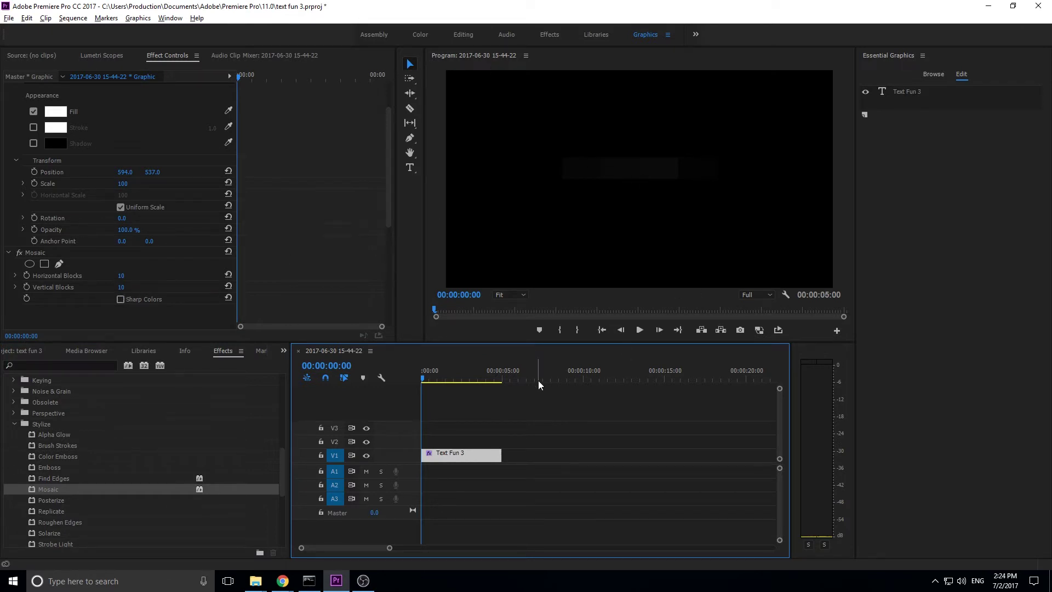
{"action": "left_click", "coordinate": [38, 351]}
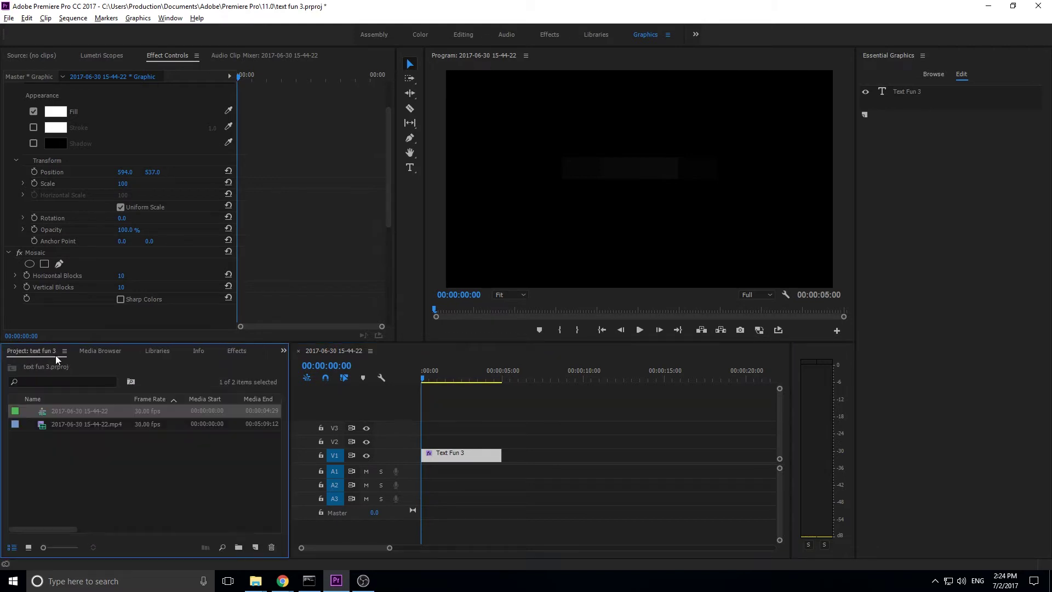
{"action": "left_click_drag", "start_coordinate": [83, 425], "coordinate": [423, 427]}
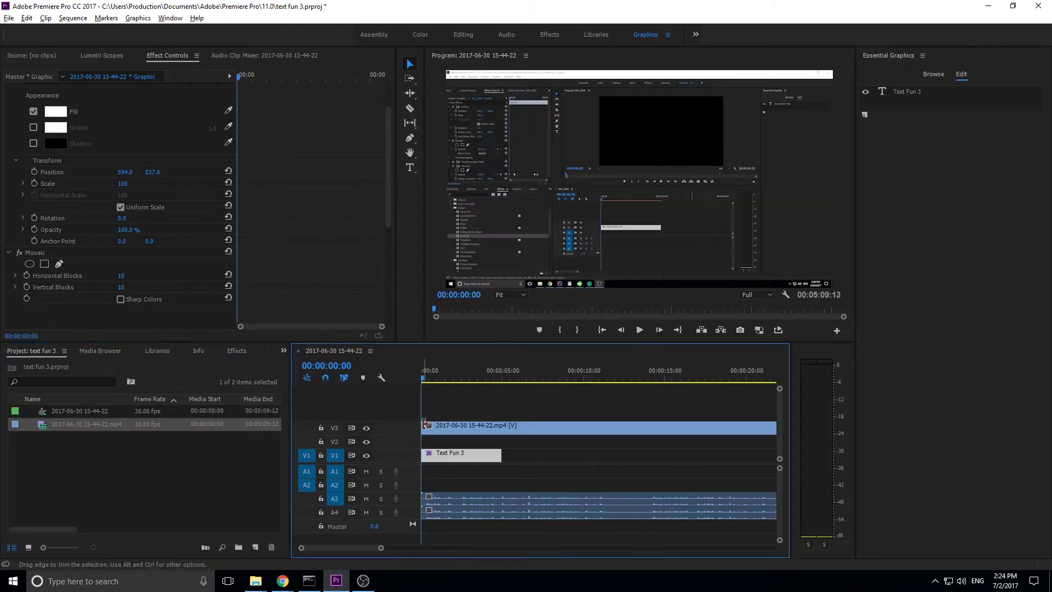
{"action": "left_click", "coordinate": [236, 351]}
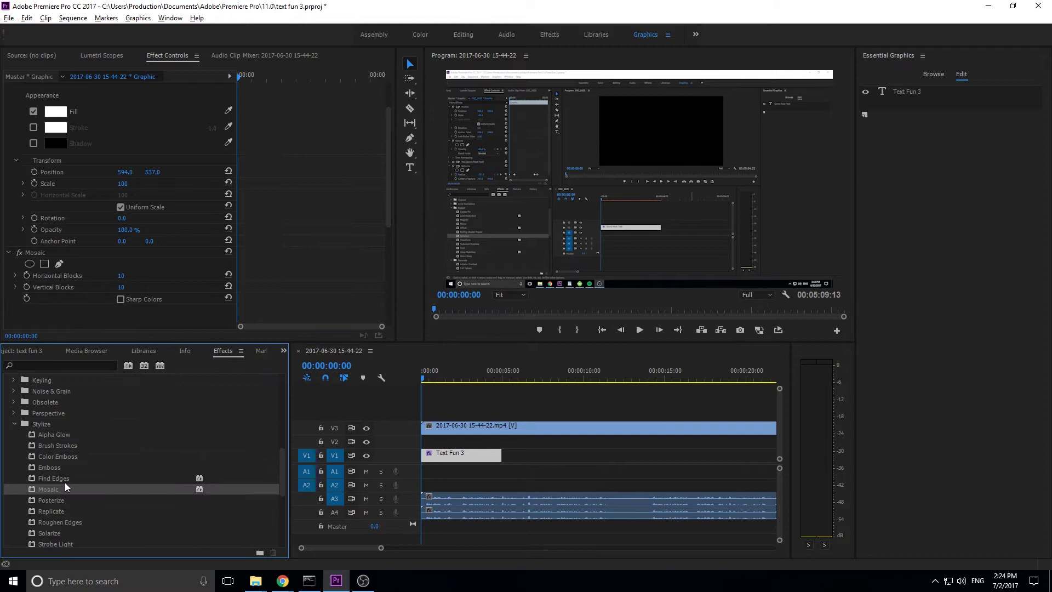
{"action": "left_click_drag", "start_coordinate": [48, 489], "coordinate": [546, 425]}
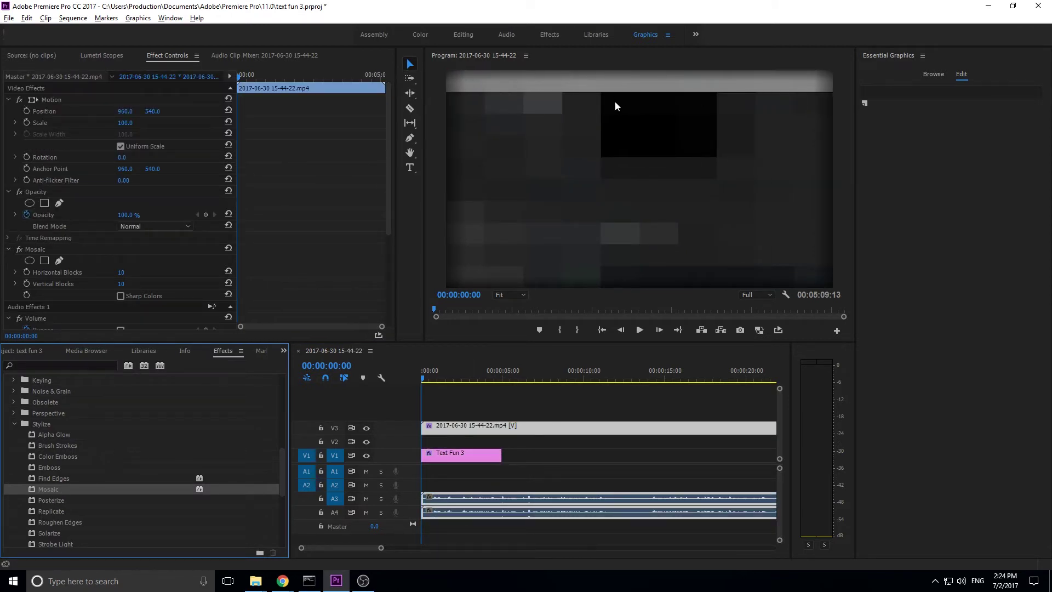
Set the mp4's Mosaic to 371 horizontal and 193 vertical blocks.
{"action": "left_click_drag", "start_coordinate": [114, 269], "coordinate": [29, 308]}
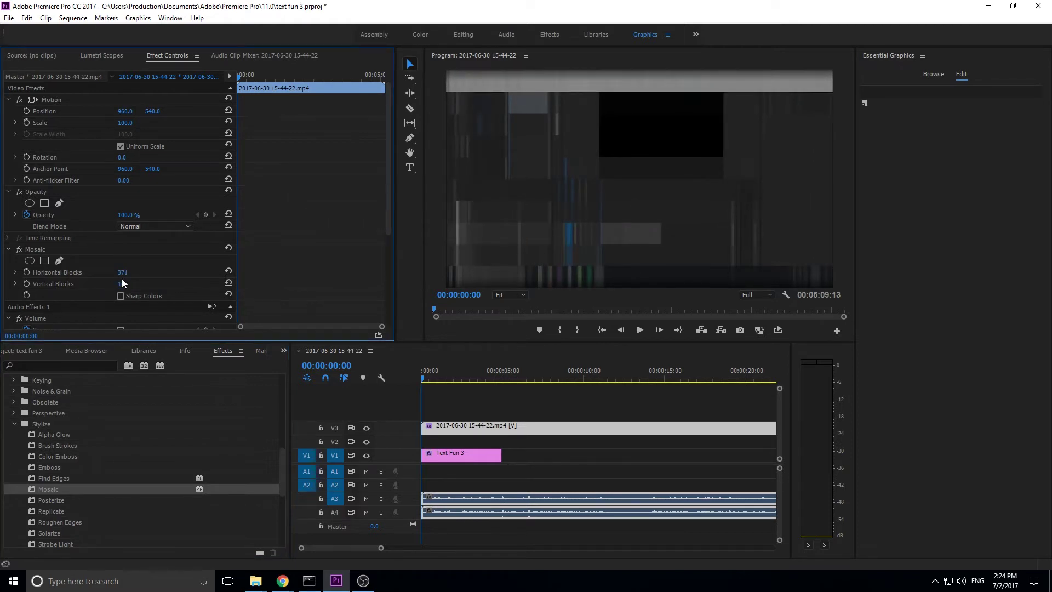
{"action": "left_click", "coordinate": [143, 281]}
{"action": "left_click_drag", "start_coordinate": [122, 283], "coordinate": [222, 283]}
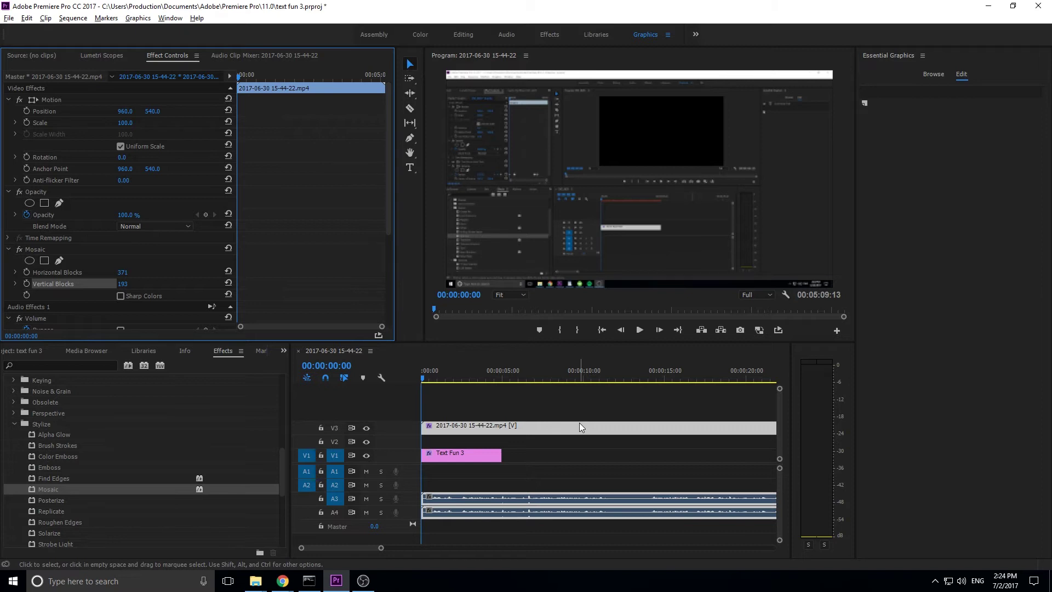
Delete the mp4 clip with its audio and select the Text Fun 3 title.
{"action": "left_click", "coordinate": [504, 425]}
{"action": "key", "text": "Delete"}
{"action": "left_click", "coordinate": [460, 458]}
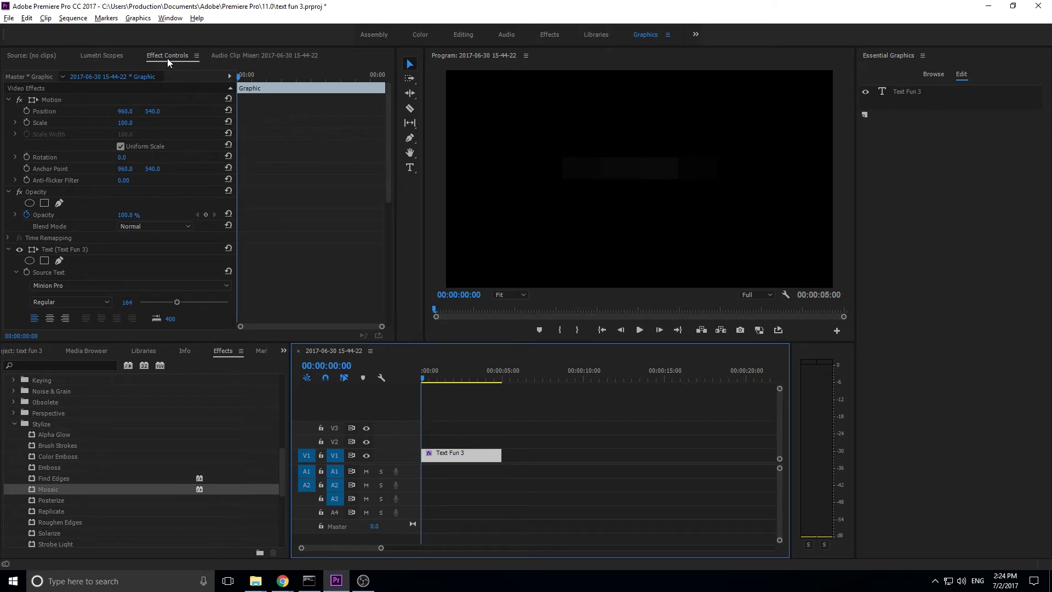
Collapse the title's Text properties and lower Mosaic Horizontal Blocks to 6.
{"action": "scroll", "coordinate": [68, 166], "scroll_direction": "down", "scroll_amount": 4}
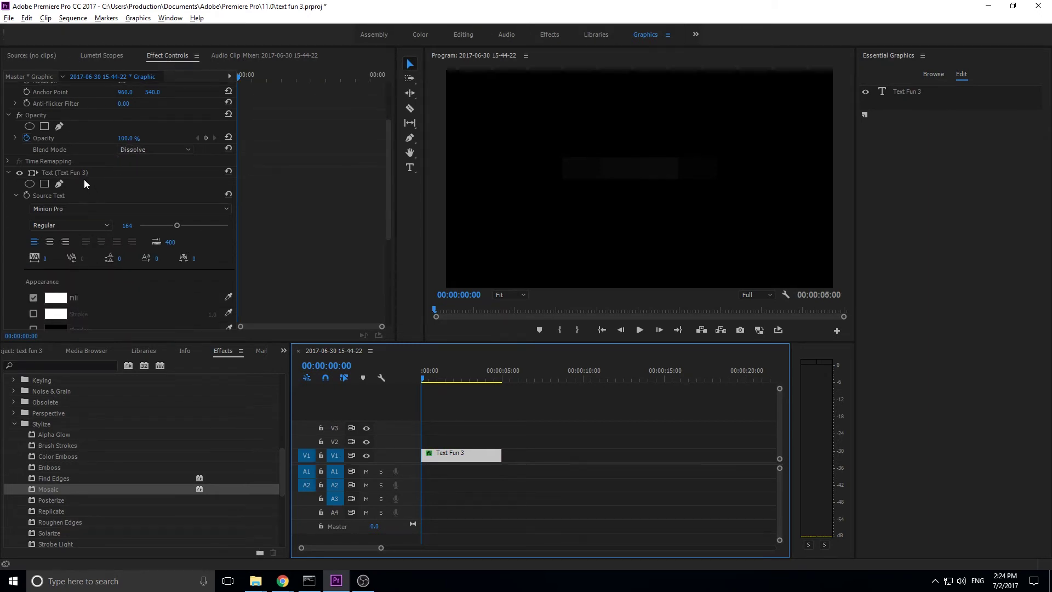
{"action": "scroll", "coordinate": [84, 179], "scroll_direction": "down", "scroll_amount": 7}
{"action": "scroll", "coordinate": [22, 278], "scroll_direction": "up", "scroll_amount": 6}
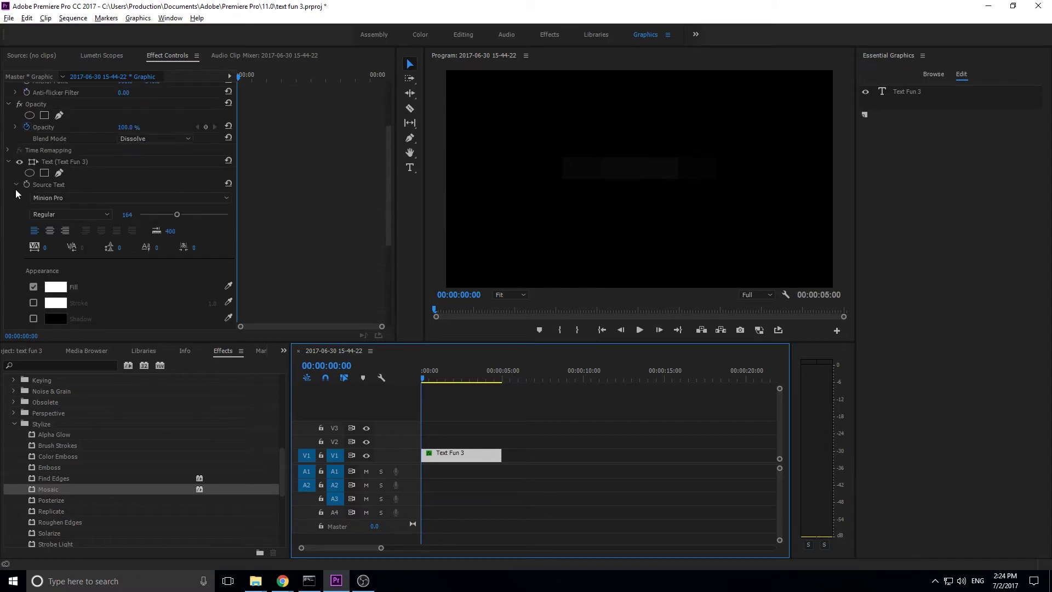
{"action": "left_click", "coordinate": [9, 161]}
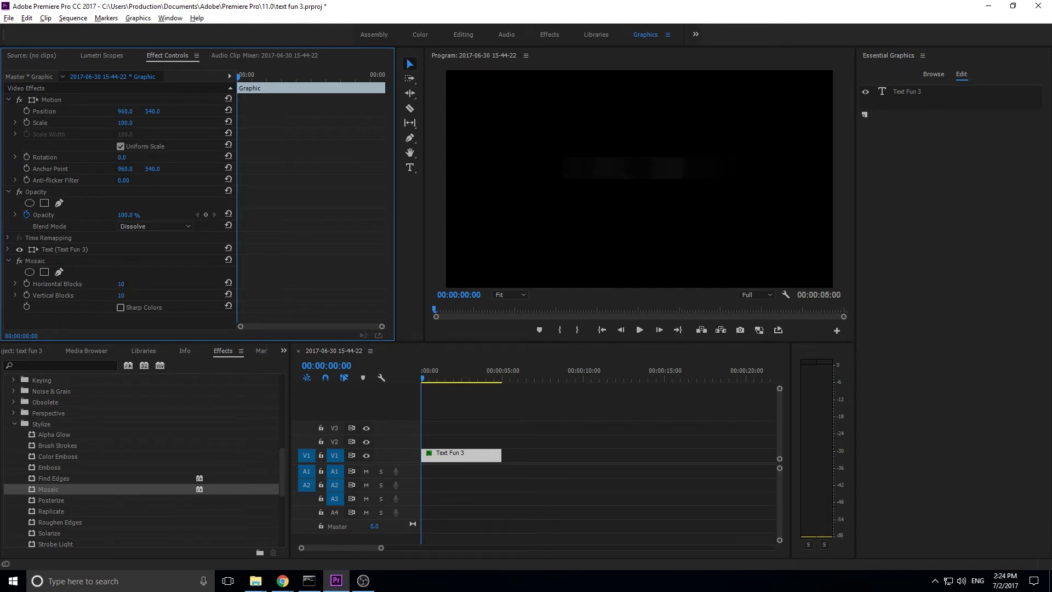
{"action": "mouse_move", "coordinate": [131, 284]}
{"action": "left_mouse_down"}
{"action": "mouse_move", "coordinate": [122, 284]}
{"action": "mouse_move", "coordinate": [132, 284]}
{"action": "left_mouse_up"}
Set start keyframes on both Mosaic block counts and advance the playhead to 00:00:01:00.
{"action": "left_click", "coordinate": [26, 283]}
{"action": "left_click", "coordinate": [27, 294]}
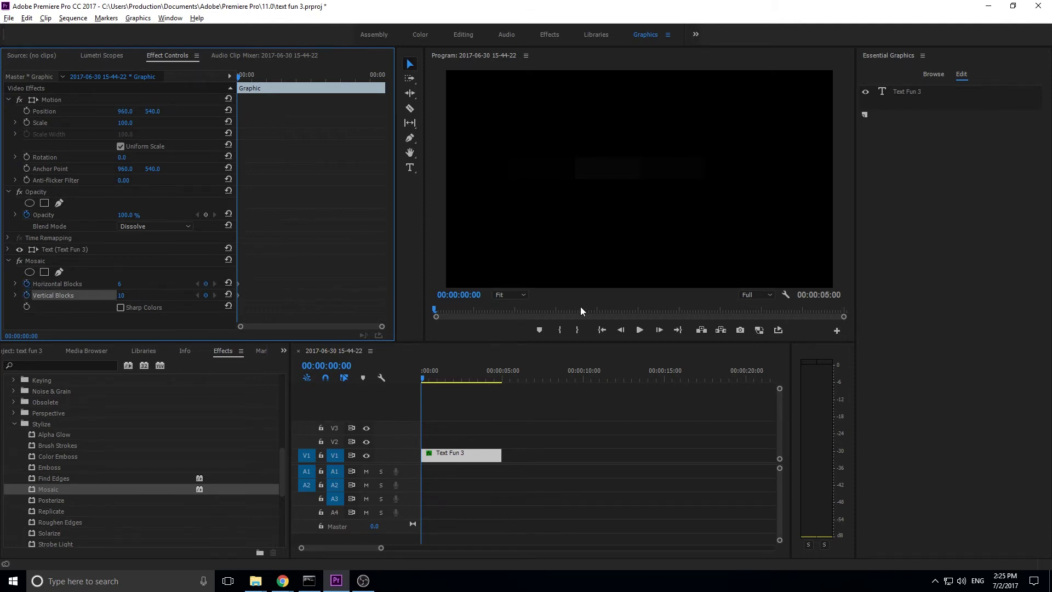
{"action": "left_click", "coordinate": [659, 331]}
{"action": "left_click", "coordinate": [659, 331]}
{"action": "left_click", "coordinate": [659, 331]}
{"action": "left_click", "coordinate": [659, 330]}
{"action": "left_click", "coordinate": [658, 330]}
{"action": "left_click", "coordinate": [659, 330]}
{"action": "left_click", "coordinate": [659, 330]}
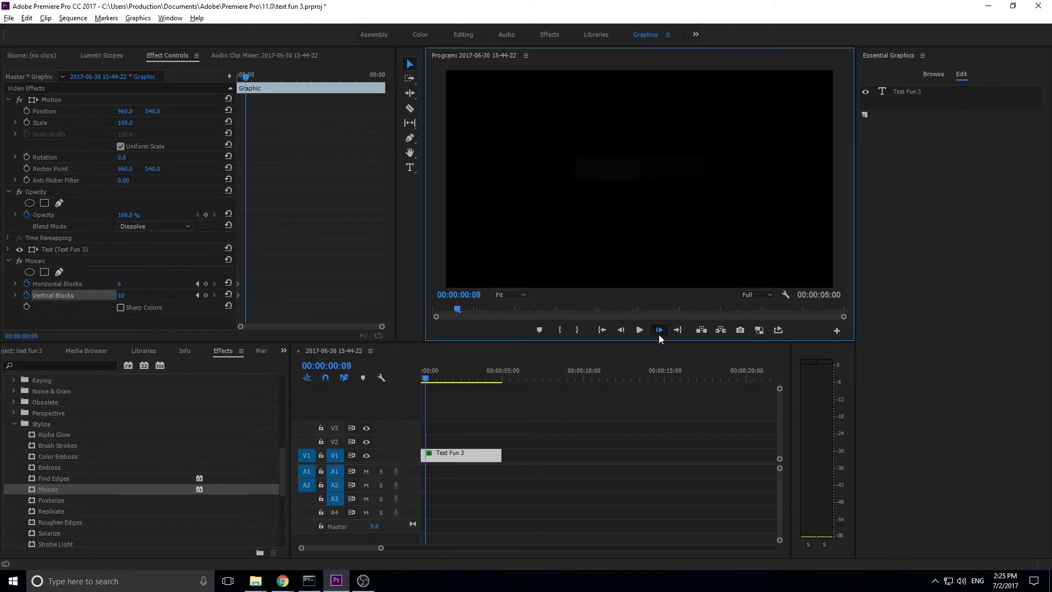
{"action": "left_click", "coordinate": [659, 330]}
{"action": "left_click", "coordinate": [659, 330]}
{"action": "left_click", "coordinate": [659, 331]}
{"action": "left_click", "coordinate": [659, 331]}
{"action": "double_click", "coordinate": [658, 330]}
{"action": "left_click", "coordinate": [659, 331]}
{"action": "double_click", "coordinate": [659, 330]}
{"action": "left_click", "coordinate": [659, 331]}
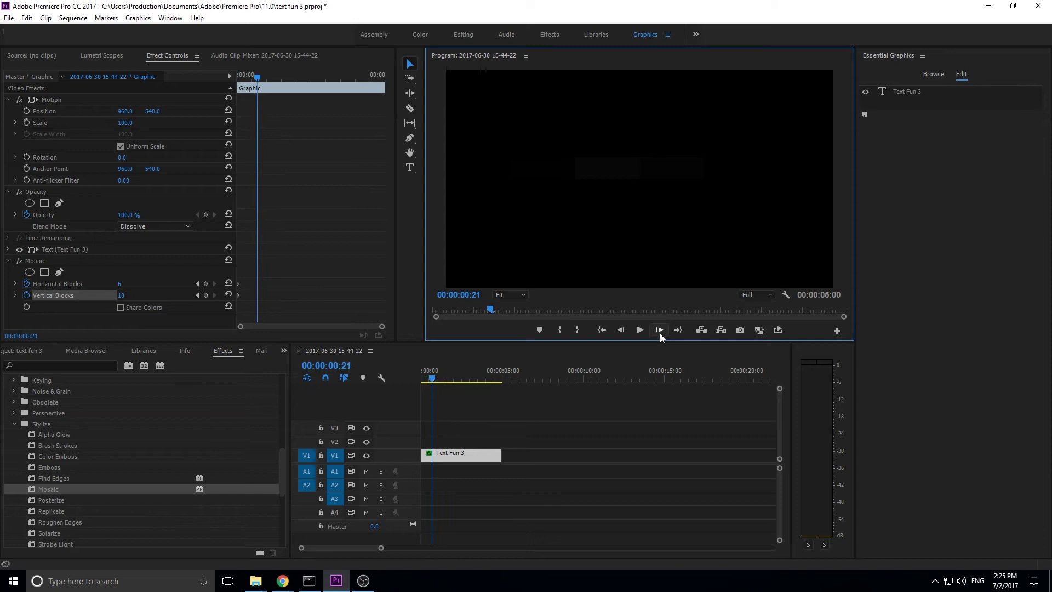
{"action": "double_click", "coordinate": [659, 331]}
{"action": "left_click", "coordinate": [659, 330]}
{"action": "double_click", "coordinate": [659, 330]}
{"action": "left_click", "coordinate": [659, 330]}
{"action": "left_click", "coordinate": [659, 330]}
{"action": "left_click", "coordinate": [659, 330]}
{"action": "left_click", "coordinate": [659, 330]}
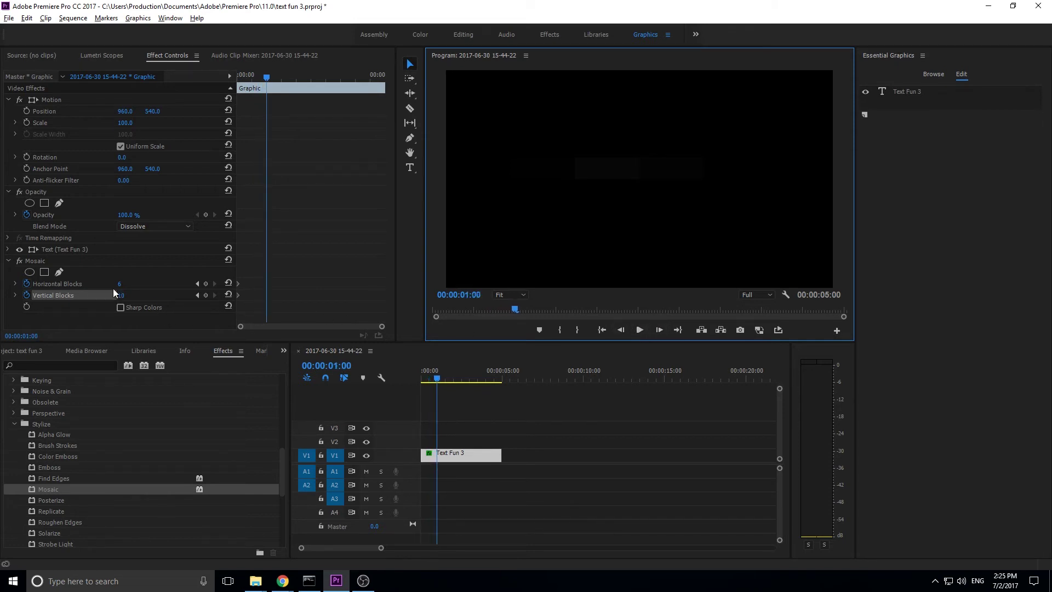
Keyframe the Mosaic at 562 horizontal and 400 vertical blocks at one second.
{"action": "left_click_drag", "start_coordinate": [119, 284], "coordinate": [218, 284]}
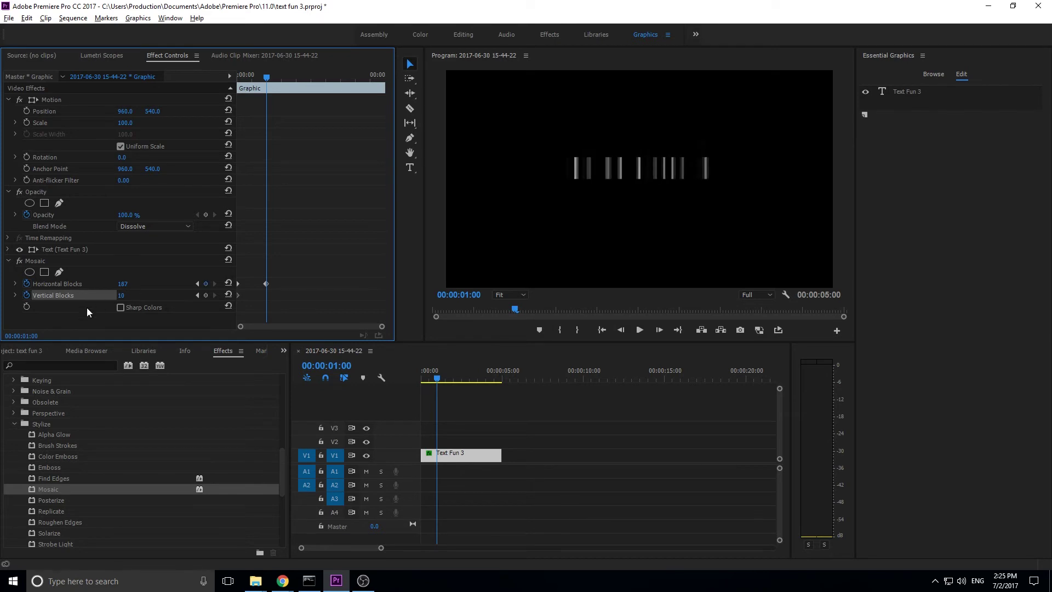
{"action": "left_click_drag", "start_coordinate": [126, 296], "coordinate": [323, 297]}
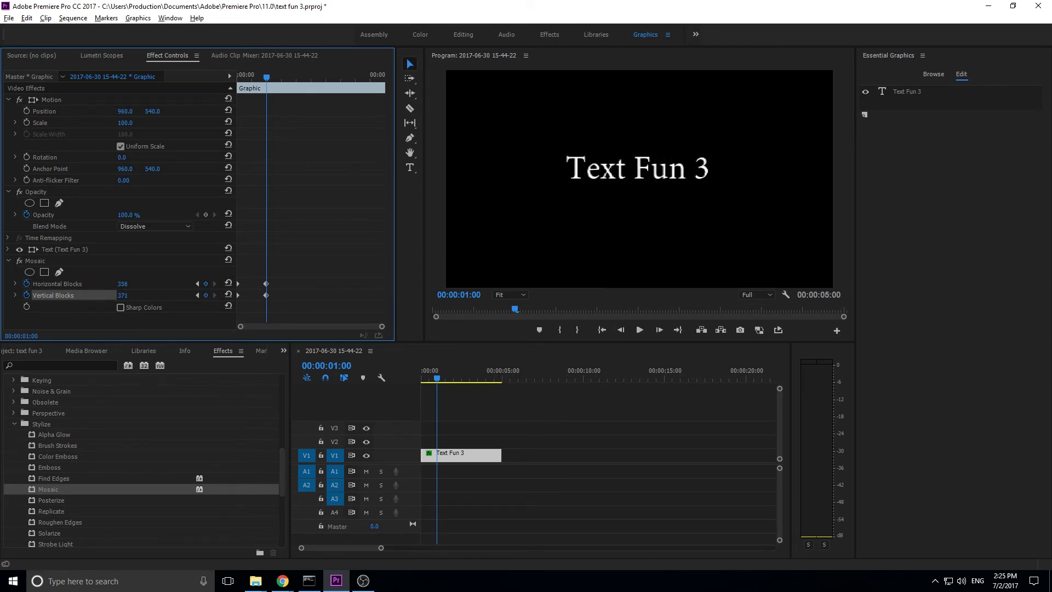
{"action": "left_click_drag", "start_coordinate": [121, 296], "coordinate": [133, 327]}
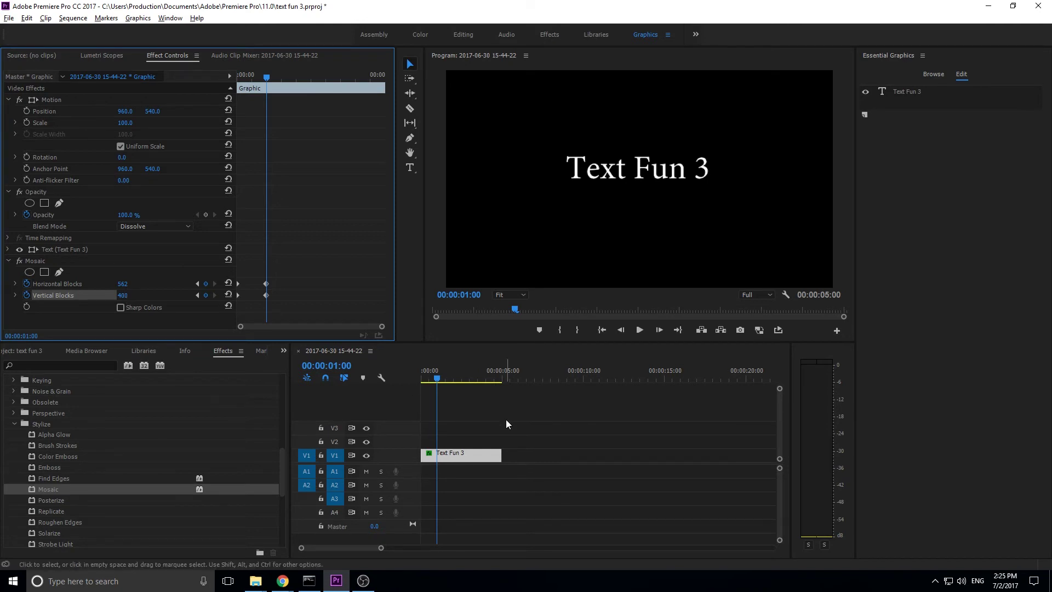
{"action": "left_click", "coordinate": [556, 242]}
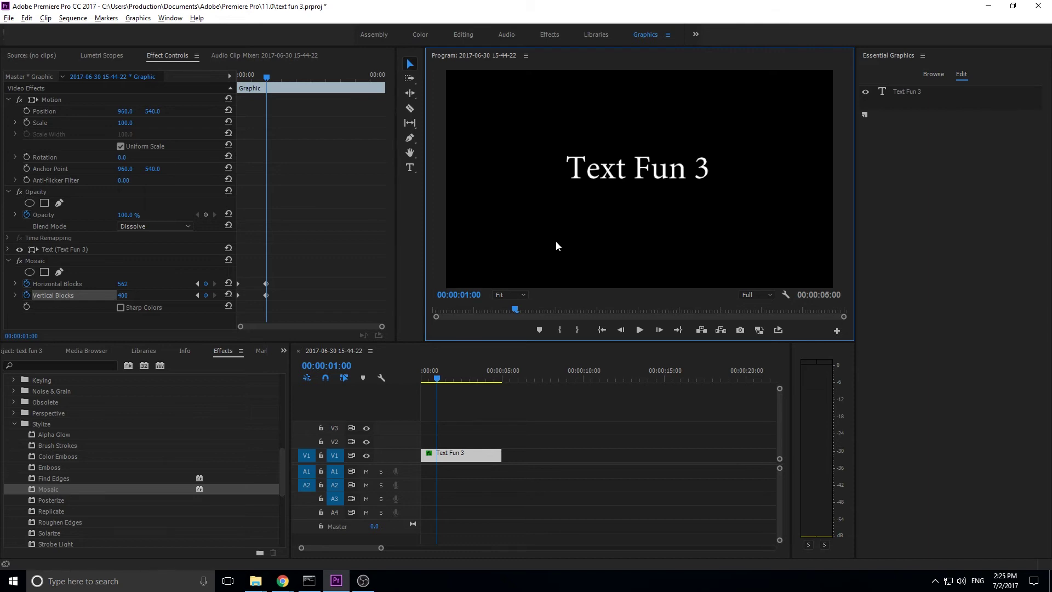
Review the mosaic animation from the sequence start in the enlarged program view.
{"action": "key", "text": "grave"}
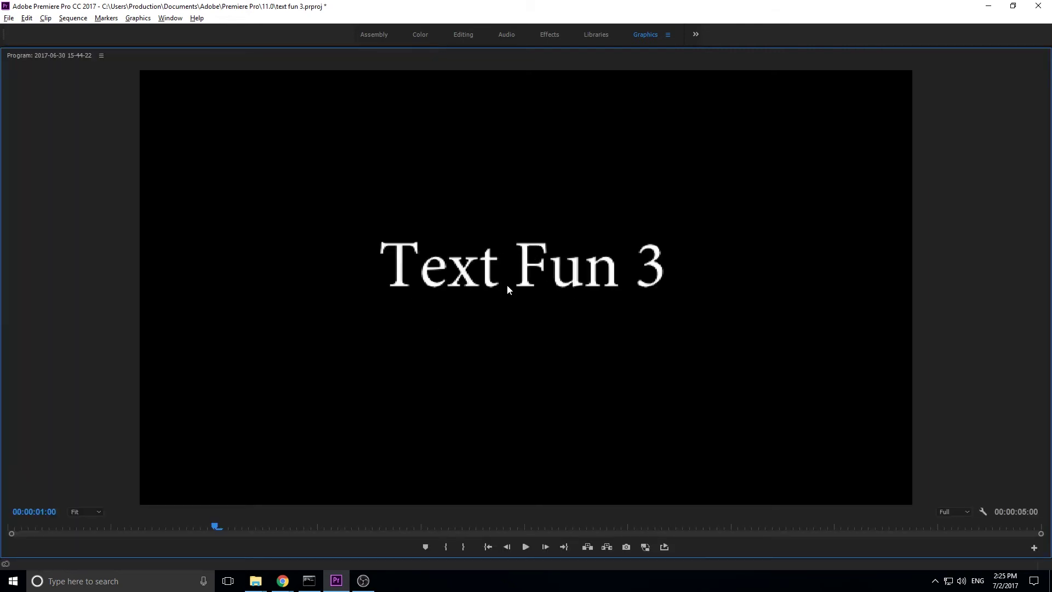
{"action": "key", "text": "grave"}
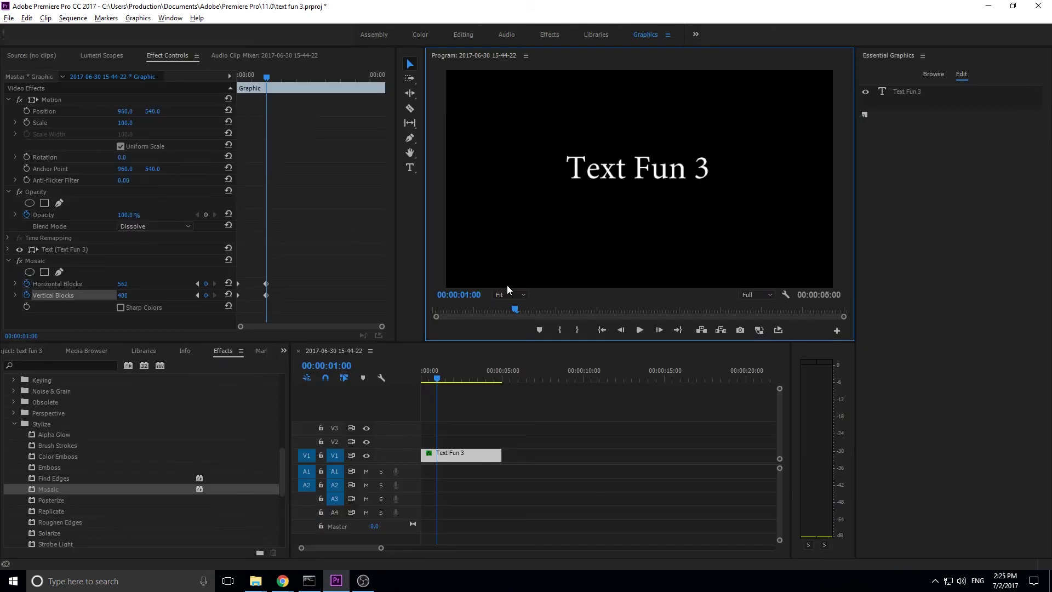
{"action": "left_click", "coordinate": [445, 385]}
{"action": "left_click_drag", "start_coordinate": [444, 382], "coordinate": [407, 374]}
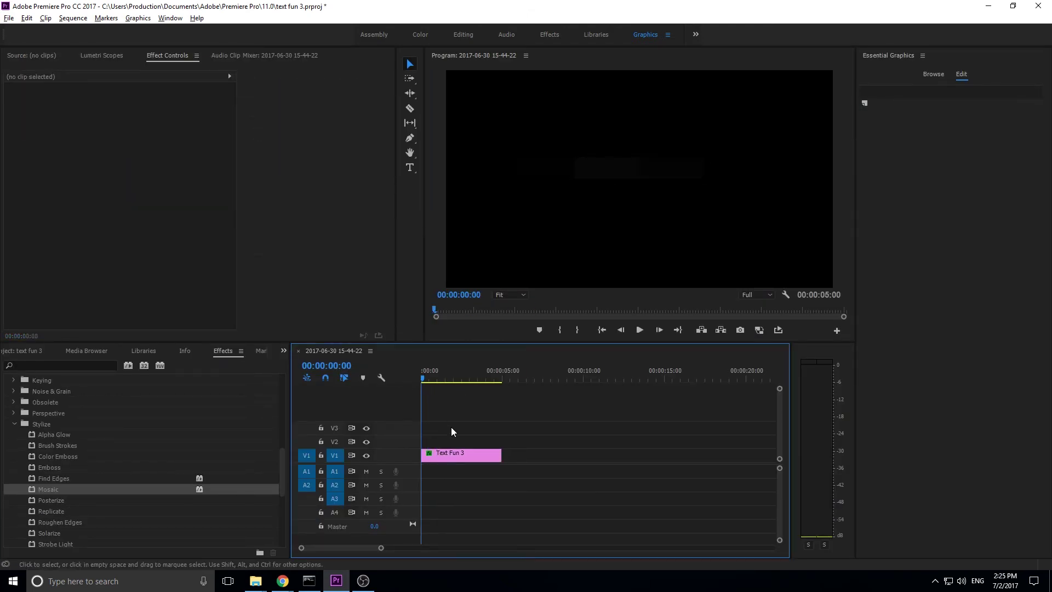
{"action": "key", "text": "space"}
{"action": "left_click", "coordinate": [438, 379]}
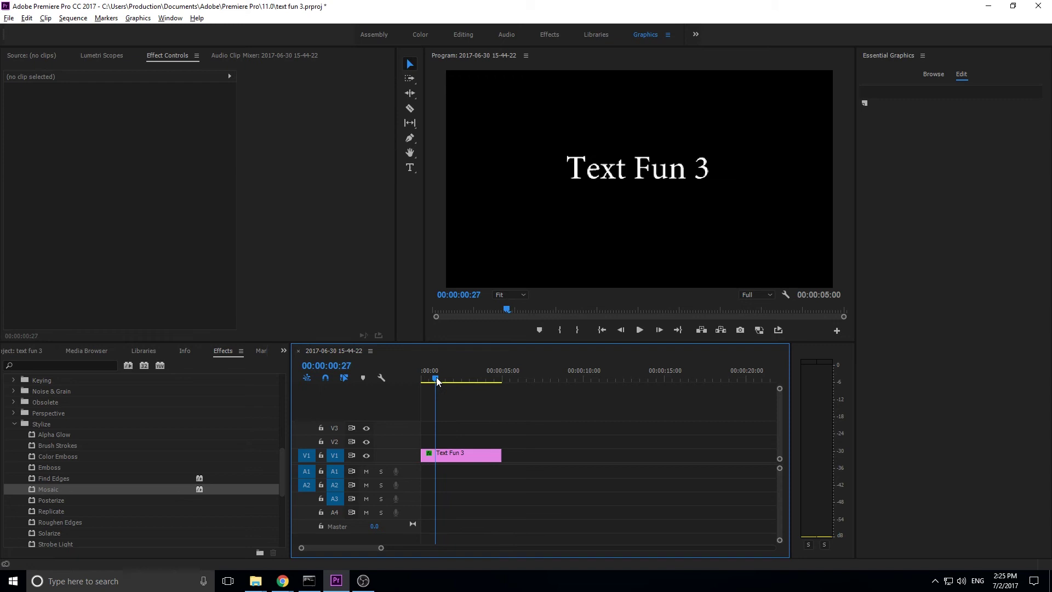
Copy the Mosaic keyframes and paste them at 00:00:04:11 to return to 6 by 10 blocks.
{"action": "left_click", "coordinate": [477, 451]}
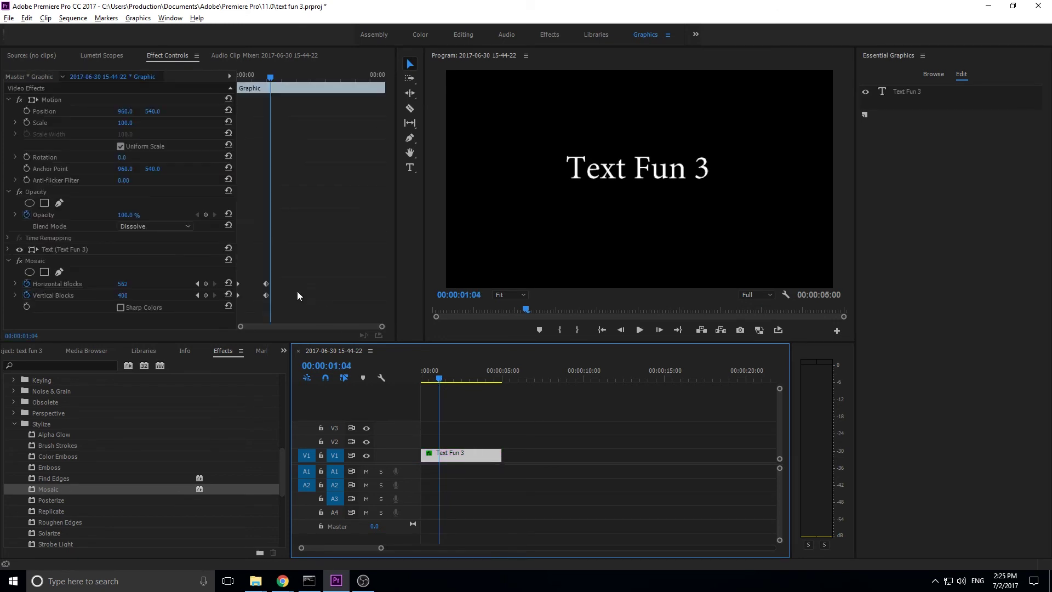
{"action": "left_click_drag", "start_coordinate": [453, 383], "coordinate": [482, 373]}
{"action": "left_click_drag", "start_coordinate": [286, 274], "coordinate": [266, 317]}
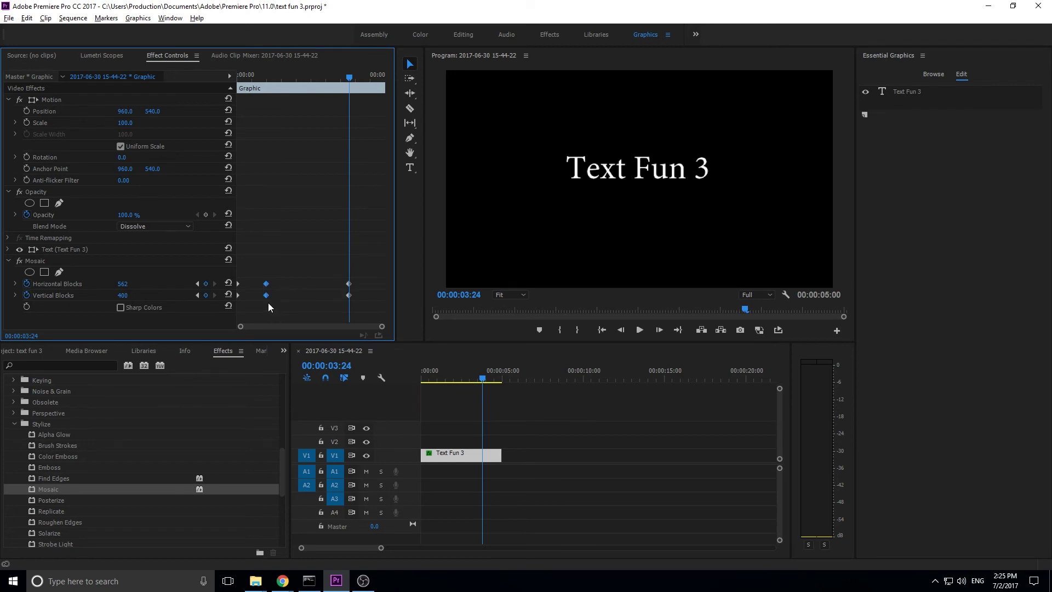
{"action": "left_click_drag", "start_coordinate": [344, 77], "coordinate": [366, 81]}
{"action": "left_click", "coordinate": [236, 281]}
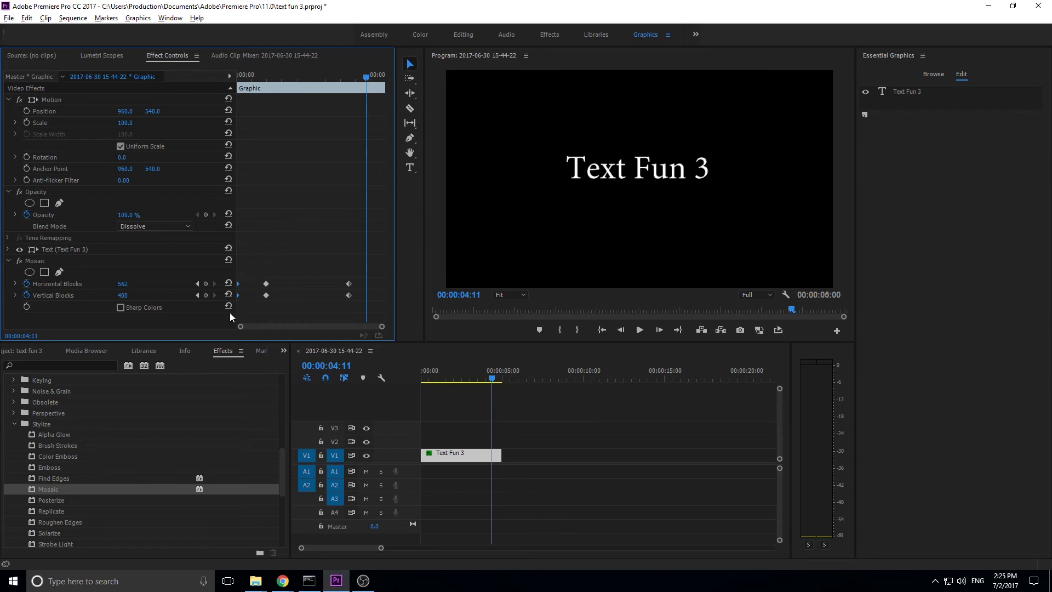
{"action": "key", "text": "ctrl+v"}
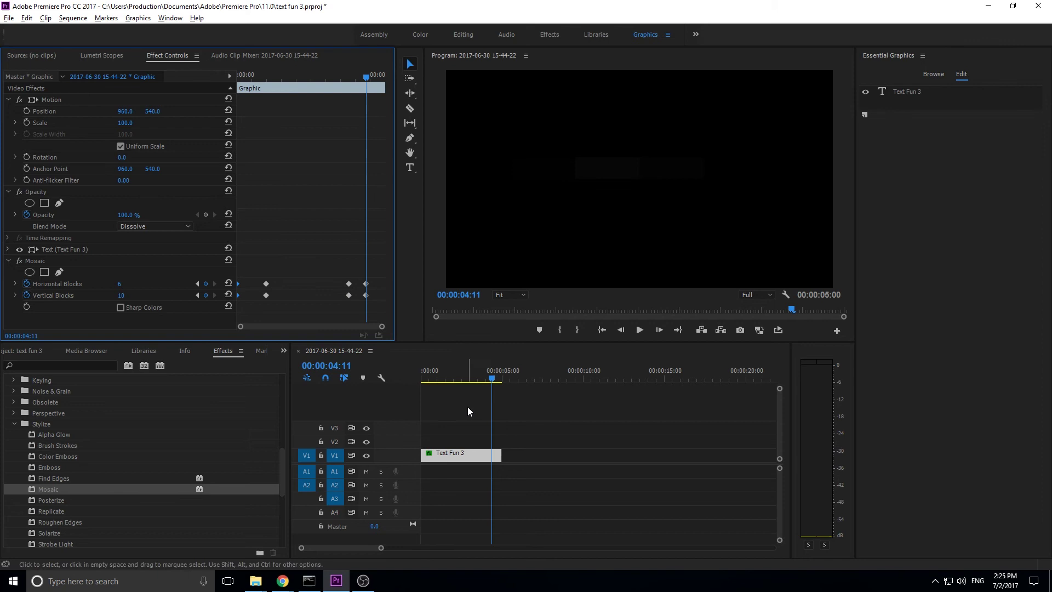
{"action": "left_click_drag", "start_coordinate": [491, 391], "coordinate": [416, 384]}
Play the sequence, then drag the title from frame centre to the lower left.
{"action": "key", "text": "space"}
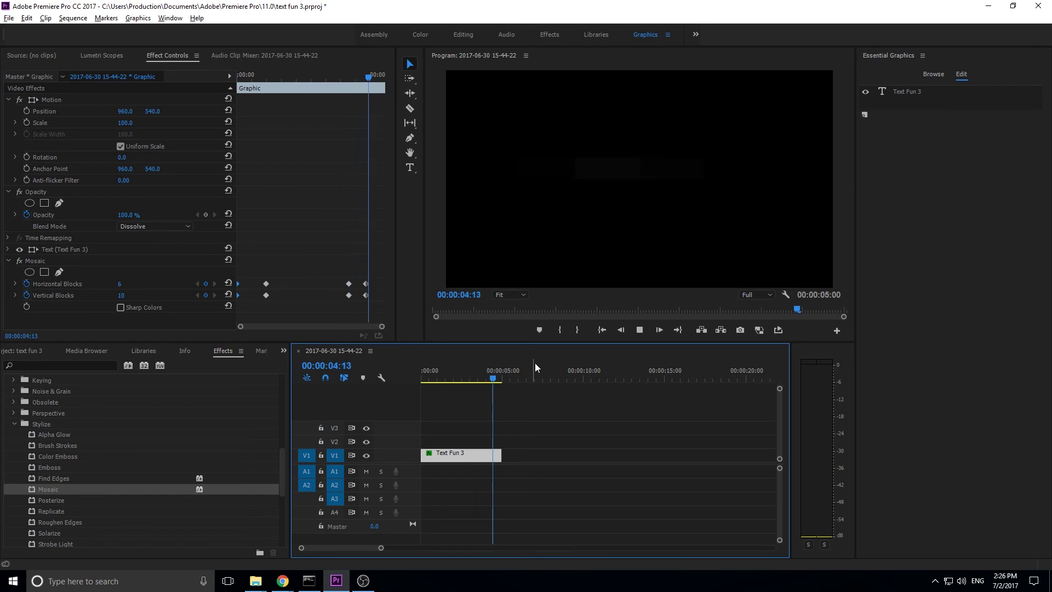
{"action": "key", "text": "space"}
{"action": "left_click_drag", "start_coordinate": [497, 379], "coordinate": [465, 379]}
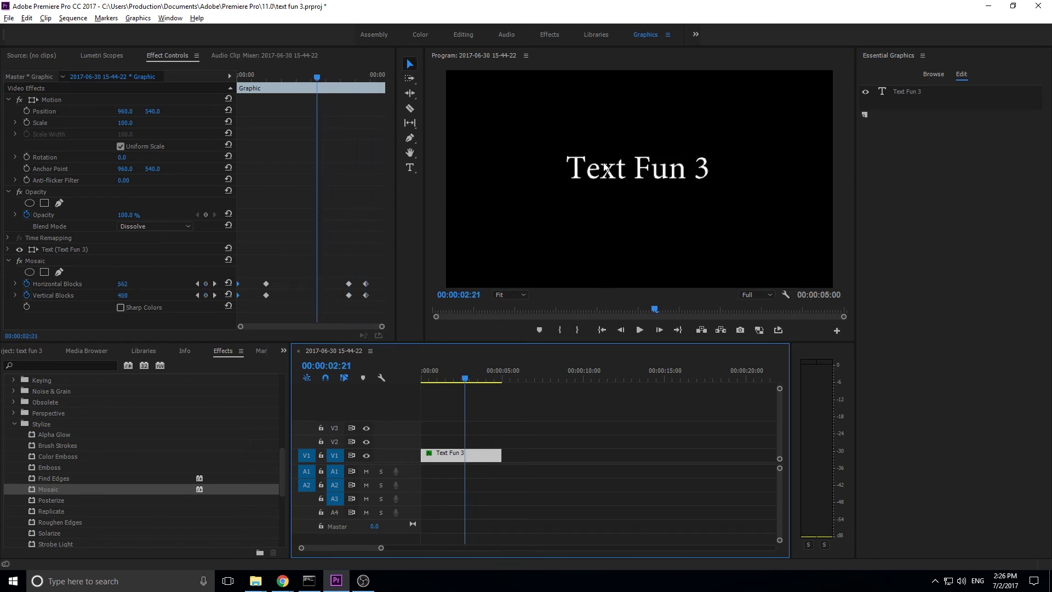
{"action": "left_click", "coordinate": [631, 164]}
{"action": "left_click_drag", "start_coordinate": [631, 165], "coordinate": [520, 253]}
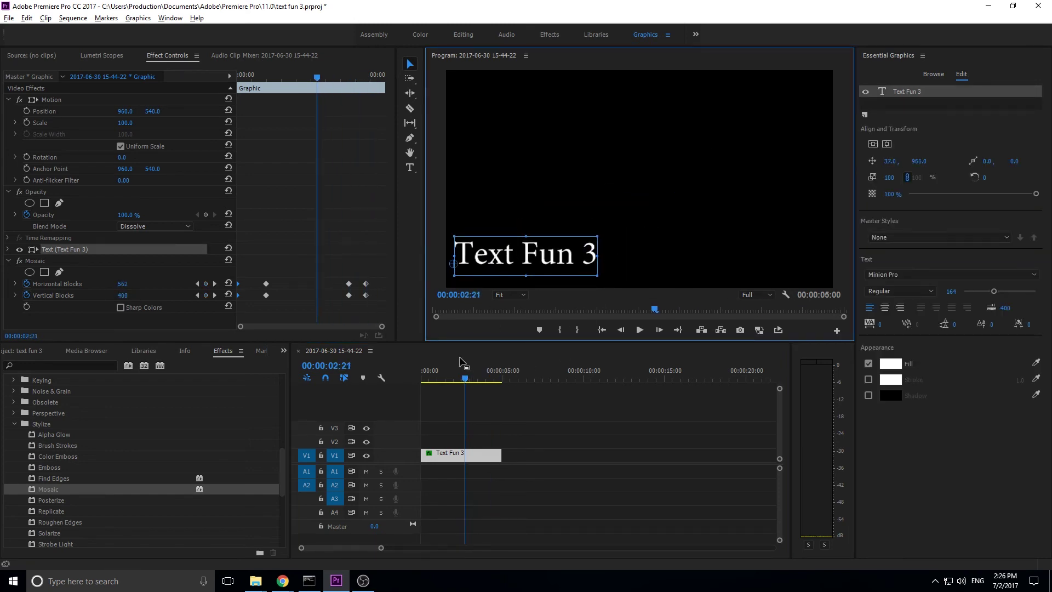
{"action": "left_click", "coordinate": [405, 383]}
Replay the sequence from the start to check the title's new placement.
{"action": "key", "text": "Home"}
{"action": "key", "text": "space"}
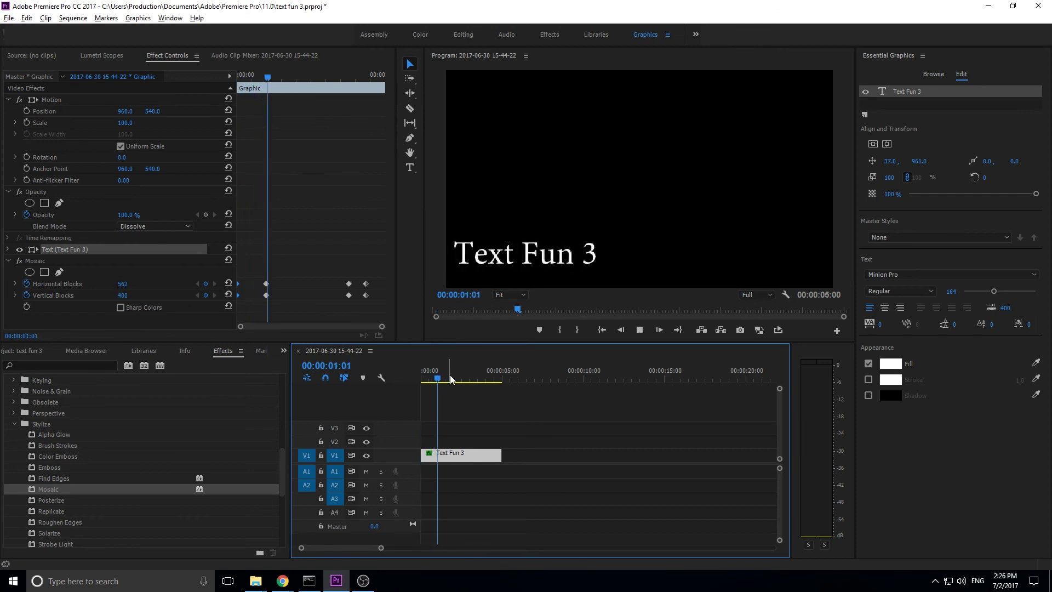
{"action": "key", "text": "space"}
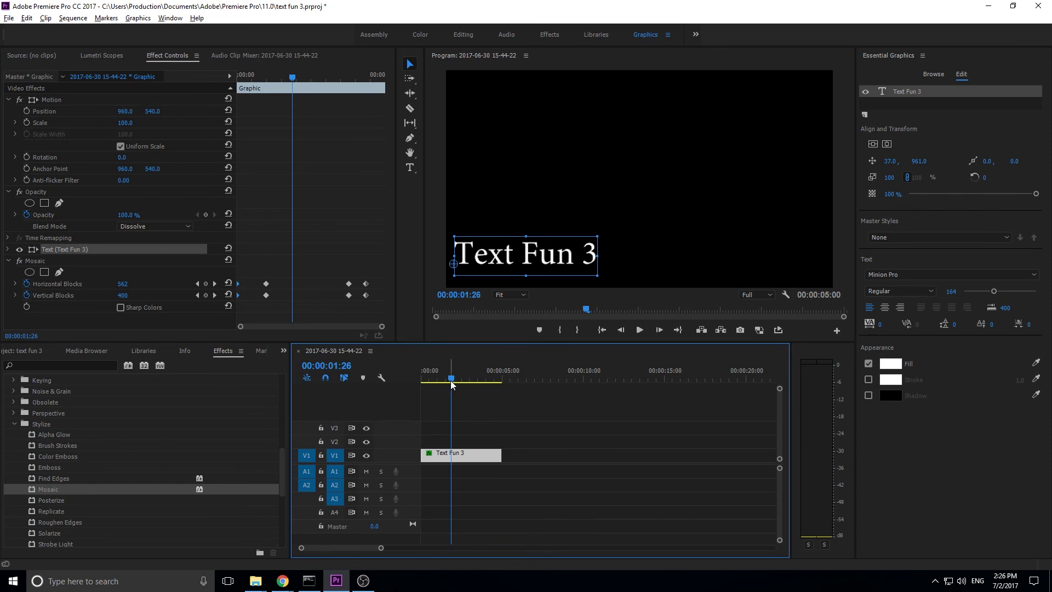
{"action": "key", "text": "Home"}
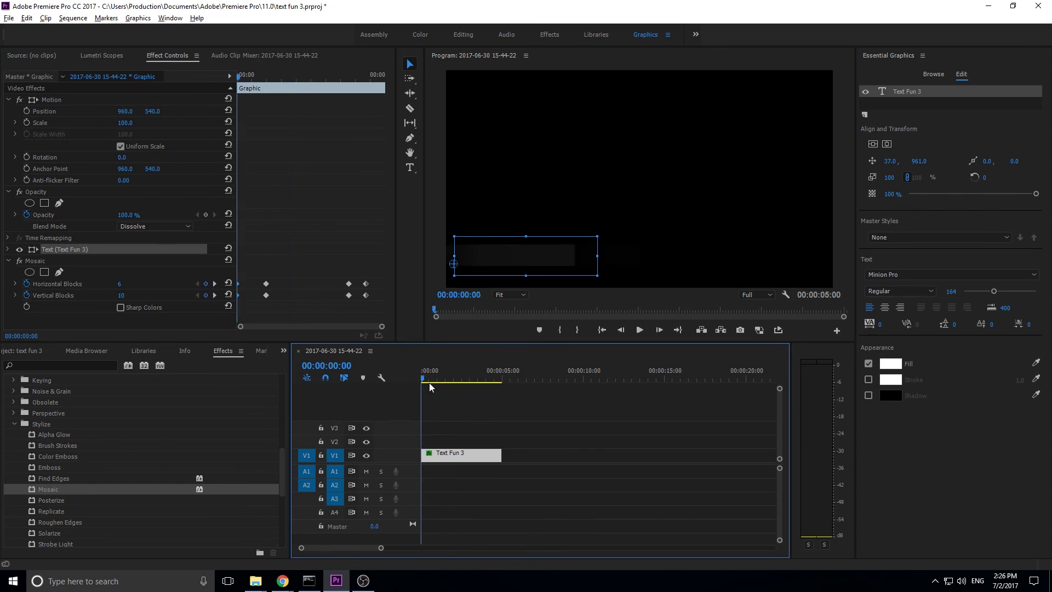